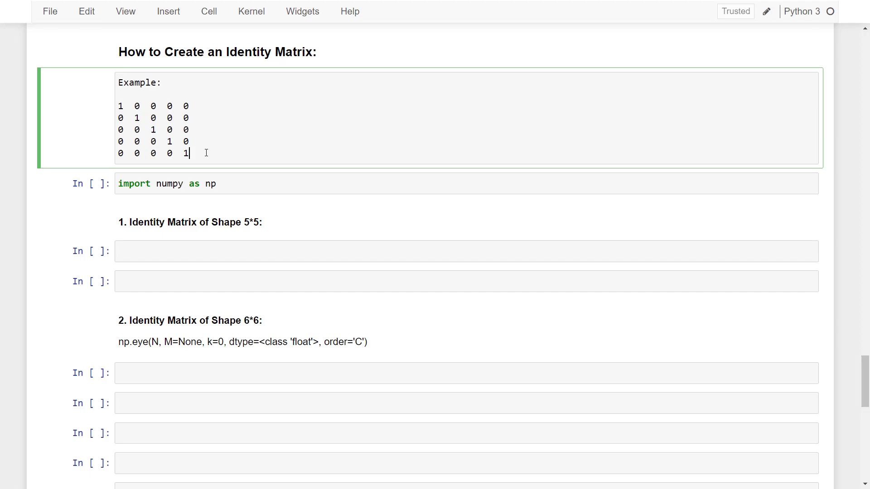
Step: Review the example identity matrix, then run the 'import numpy as np' cell
mouse_move(200, 155)
mouse_down()
mouse_move(107, 136)
mouse_move(106, 112)
mouse_up()
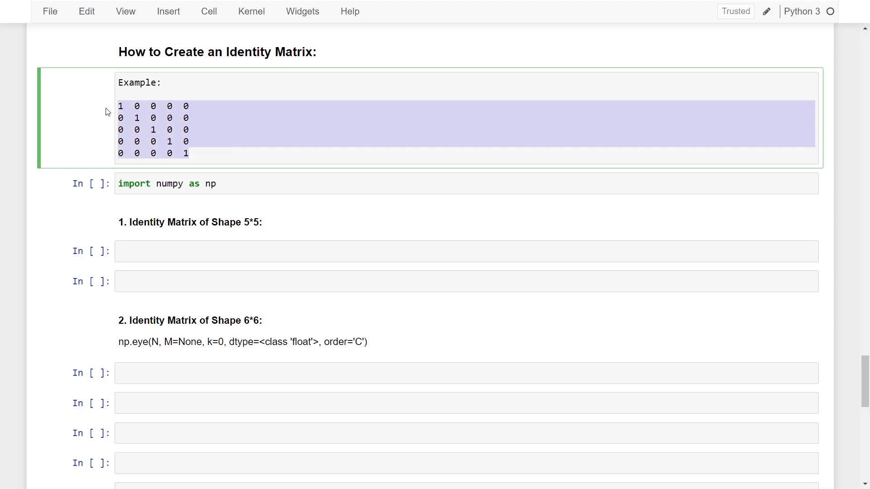
drag(197, 153, 111, 109)
click(196, 154)
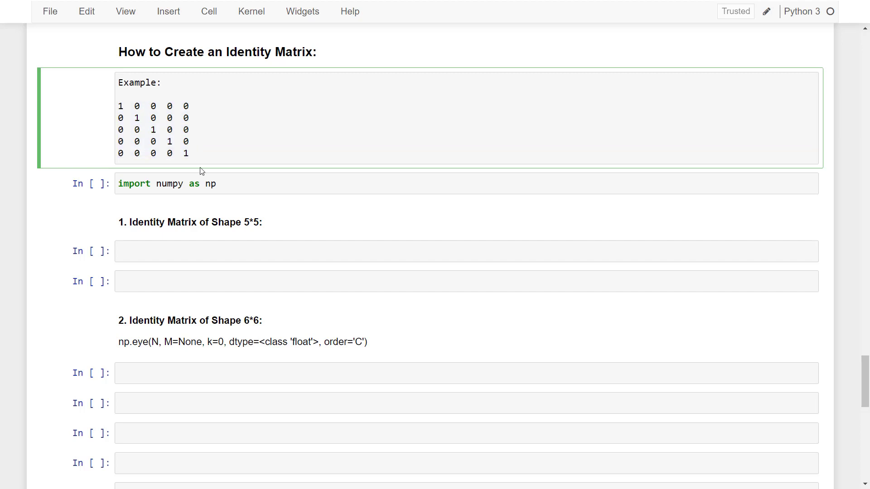
click(227, 184)
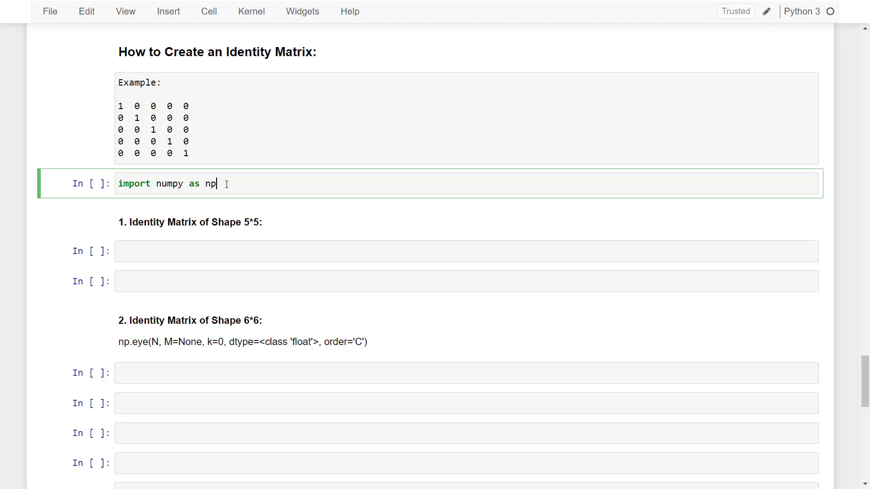
key(shift+Return)
Step: Run np.identity(5) under the 5*5 heading and inspect the 5×5 output rows
click(220, 251)
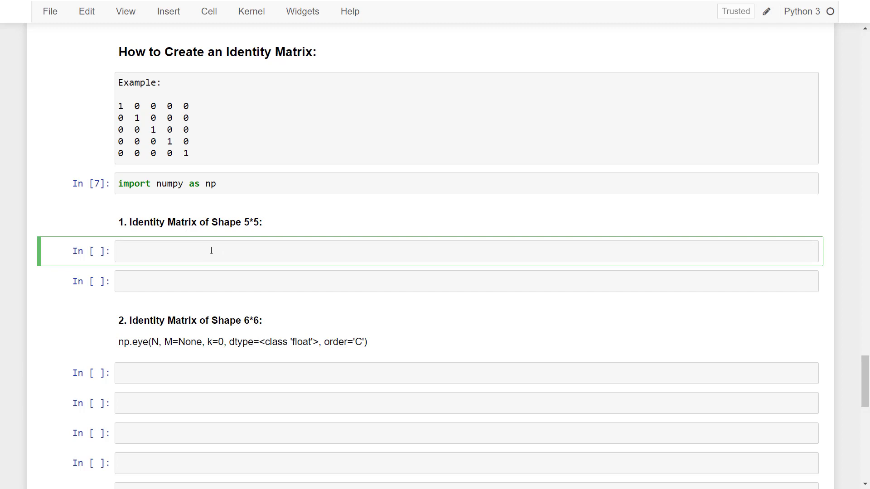
text(np.identity()
text(5))
key(shift+Return)
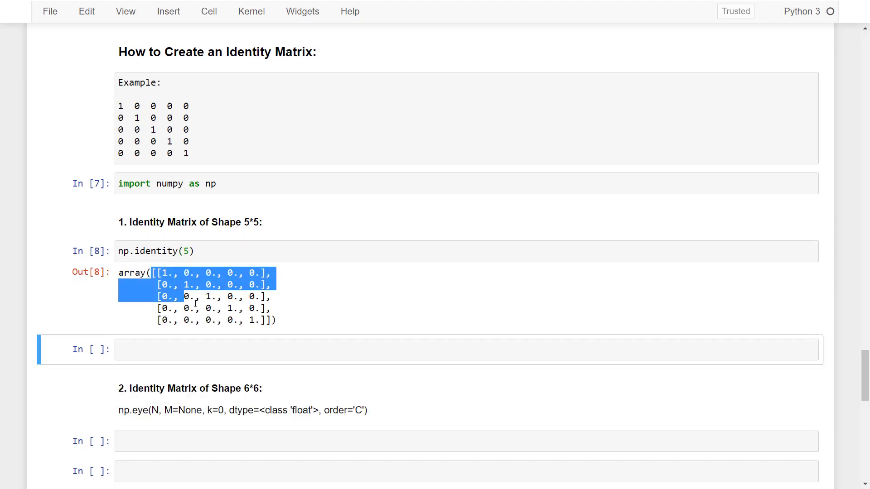
mouse_move(153, 272)
mouse_down()
mouse_move(250, 332)
mouse_move(271, 321)
mouse_up()
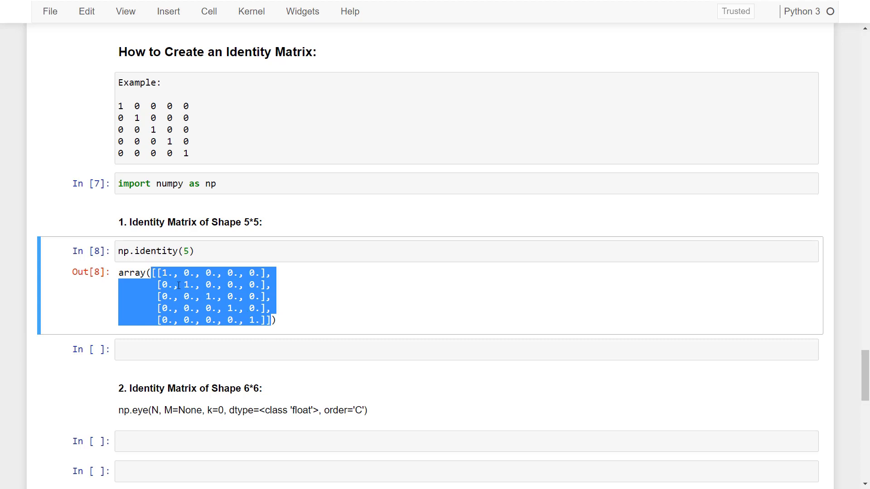
click(268, 320)
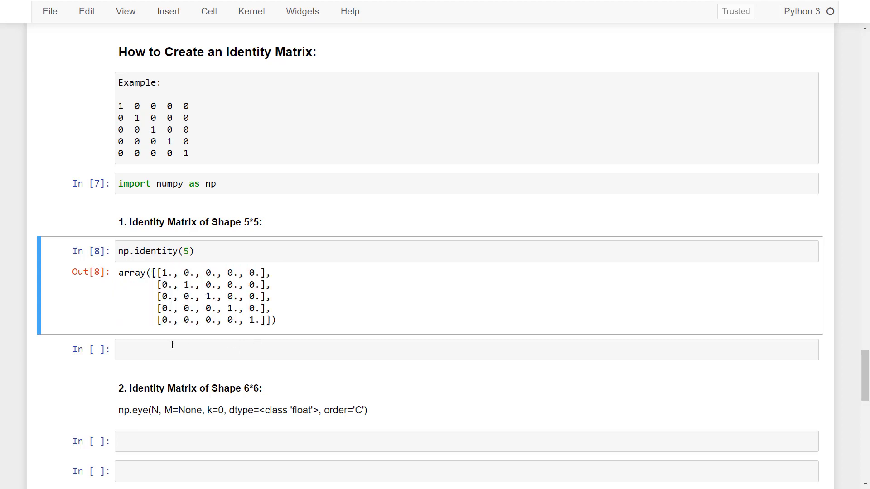
scroll(171, 344, down, 1)
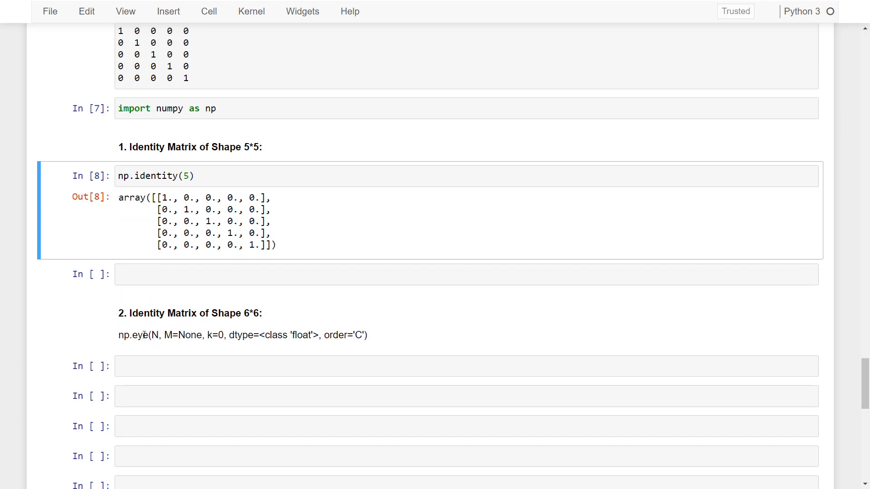
drag(119, 338, 148, 341)
click(201, 180)
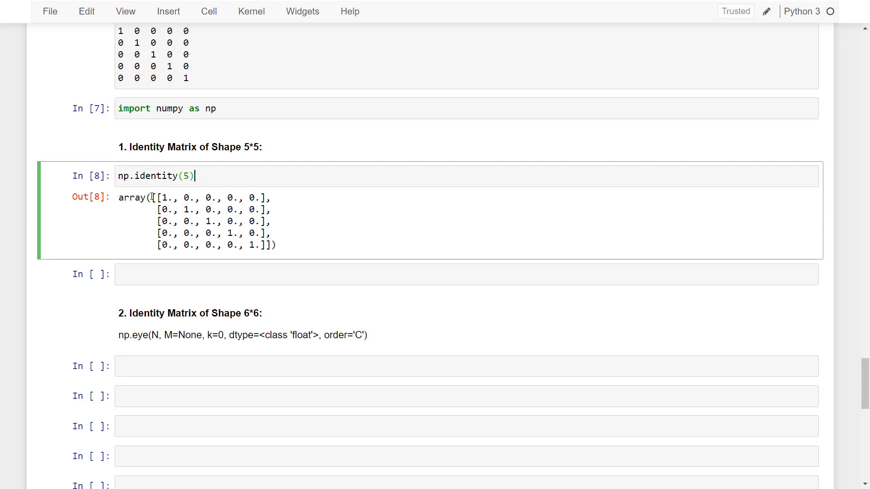
drag(152, 198, 279, 251)
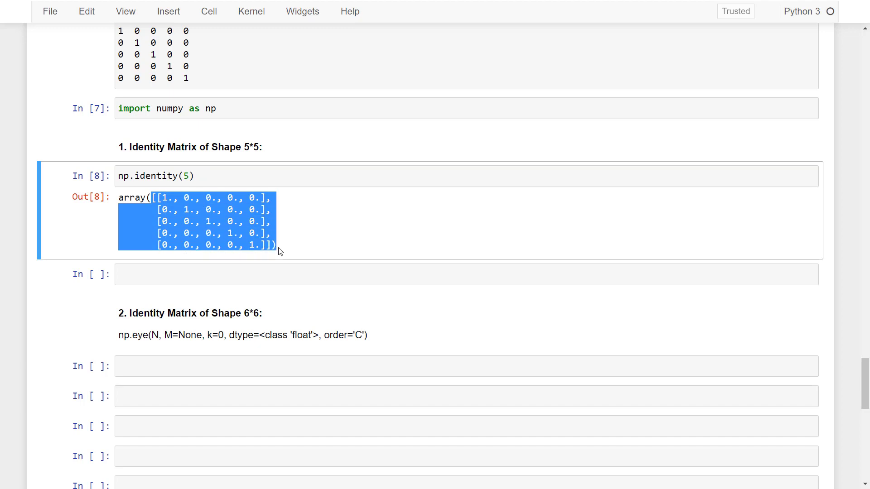
click(202, 174)
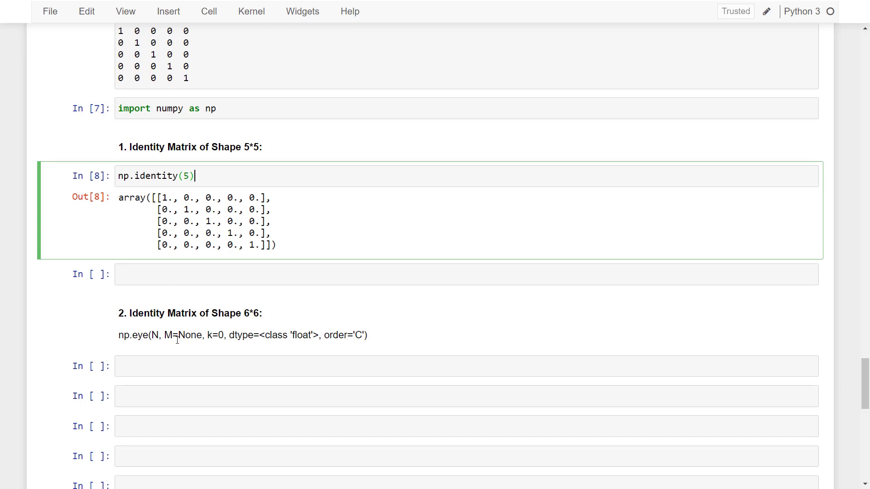
click(175, 366)
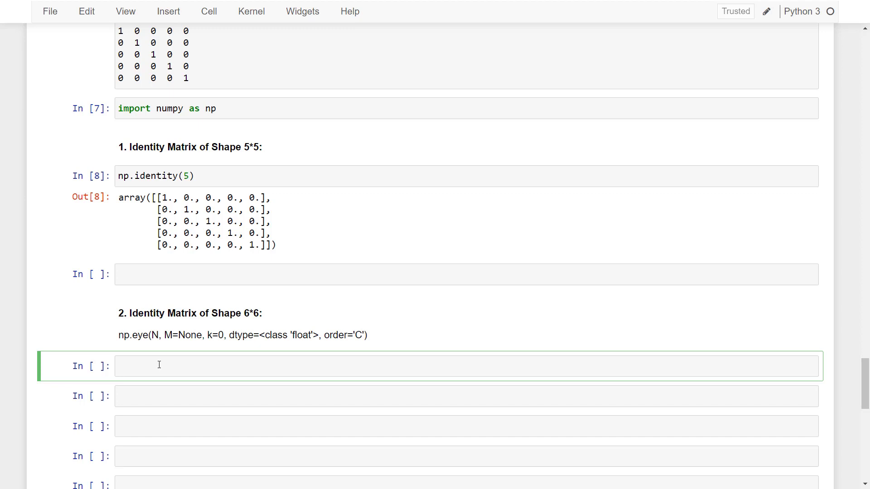
text(np)
text(.eye(65)
Step: Correct the size to np.eye(6), run it, and highlight the 6×6 array output
key(BackSpace)
text())
key(shift+Return)
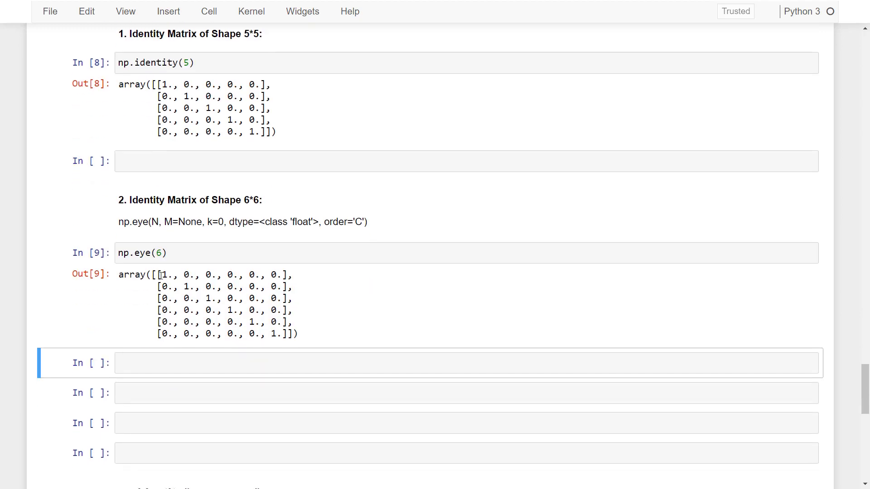
drag(160, 275, 302, 336)
click(233, 321)
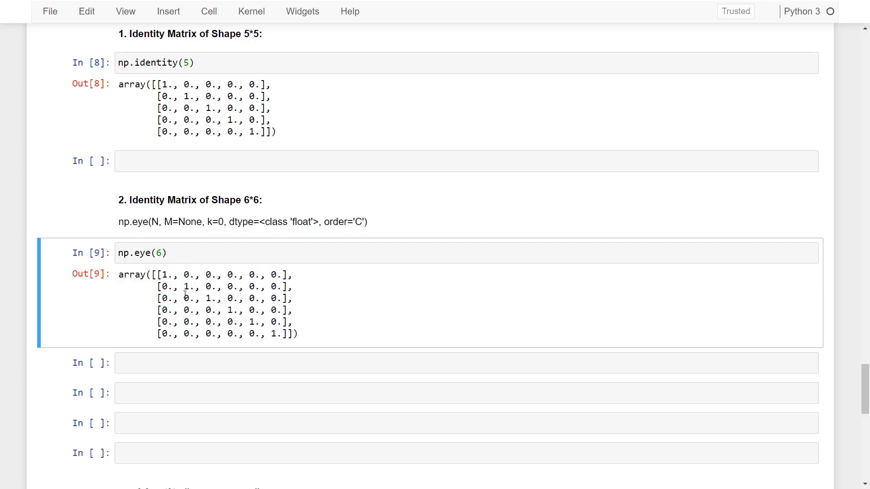
scroll(243, 330, up, 2)
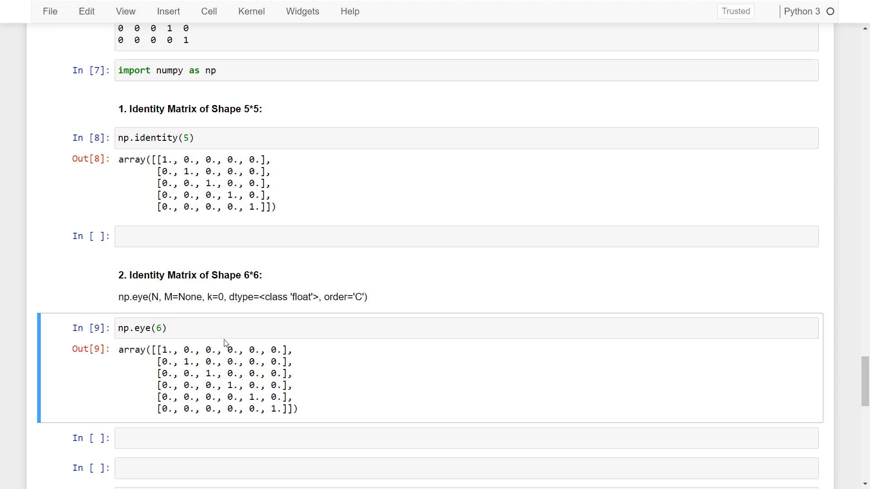